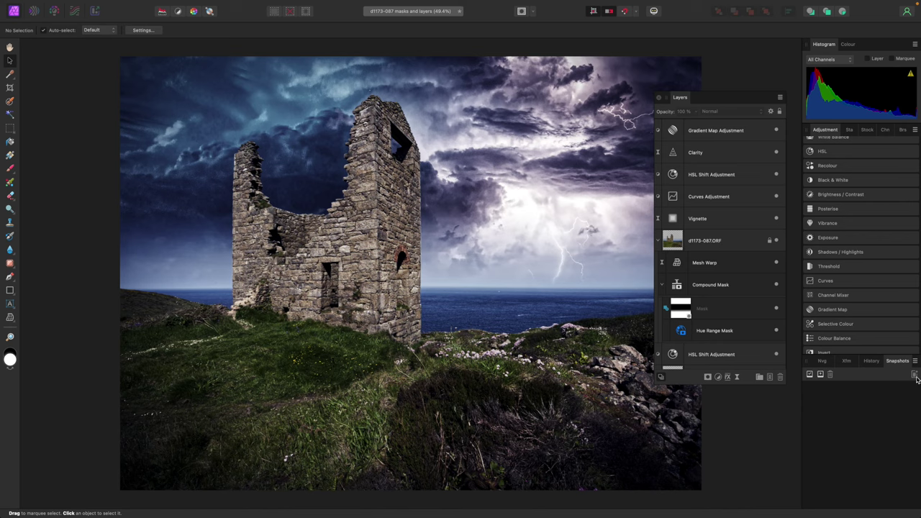
Try Liquify on the image and dismiss the layer warning that appears
scroll(722, 209, down, 1)
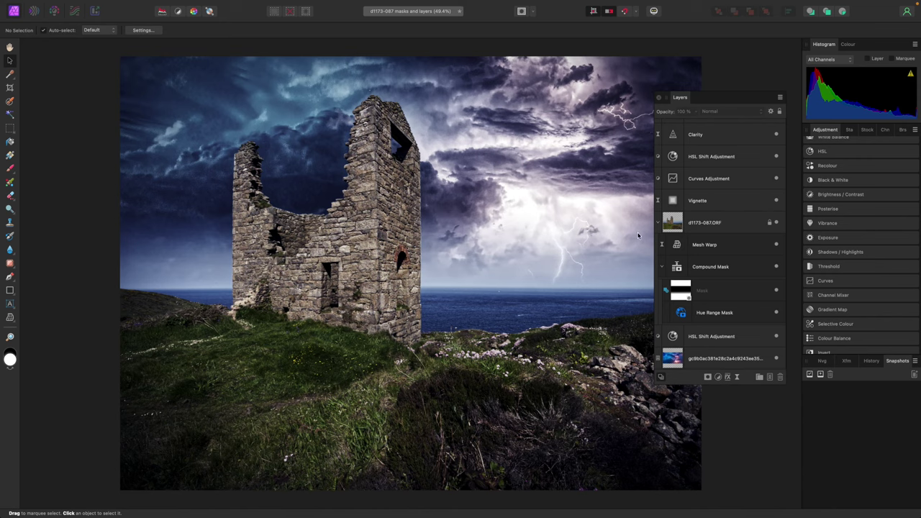
scroll(733, 270, up, 1)
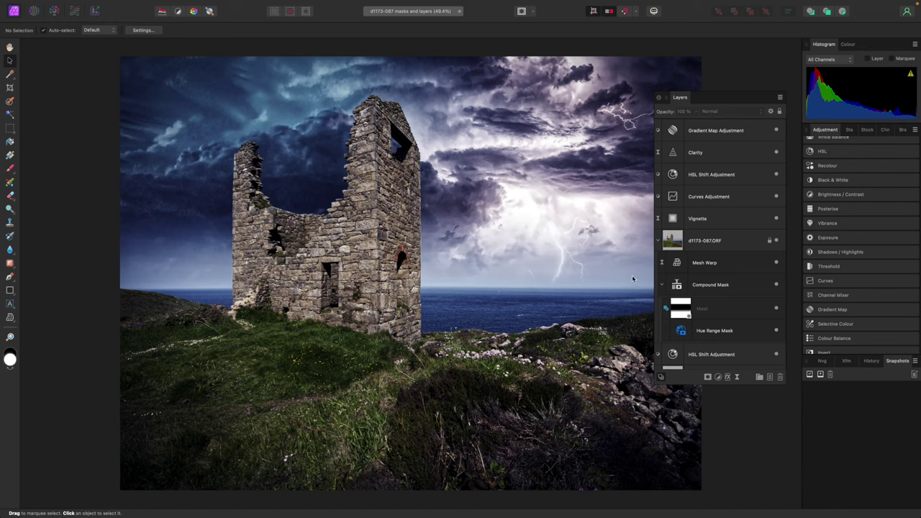
scroll(727, 270, down, 2)
scroll(724, 270, up, 1)
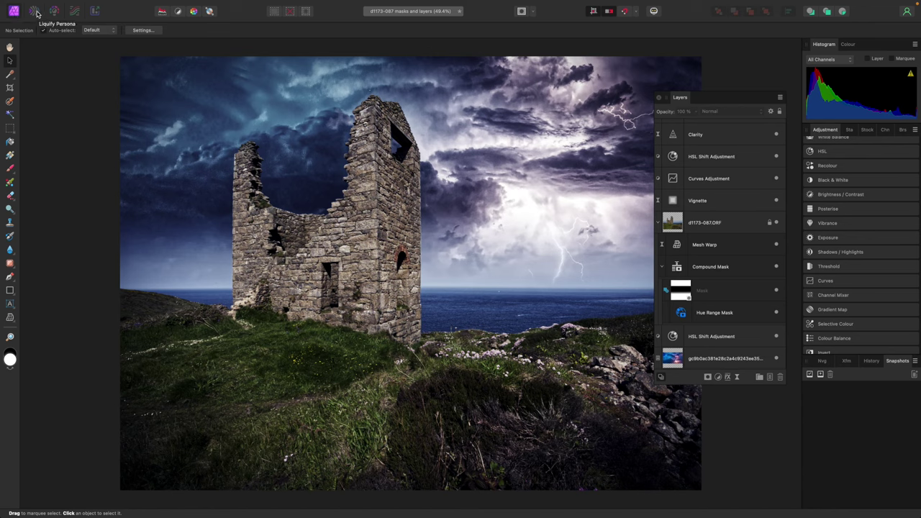
click(35, 12)
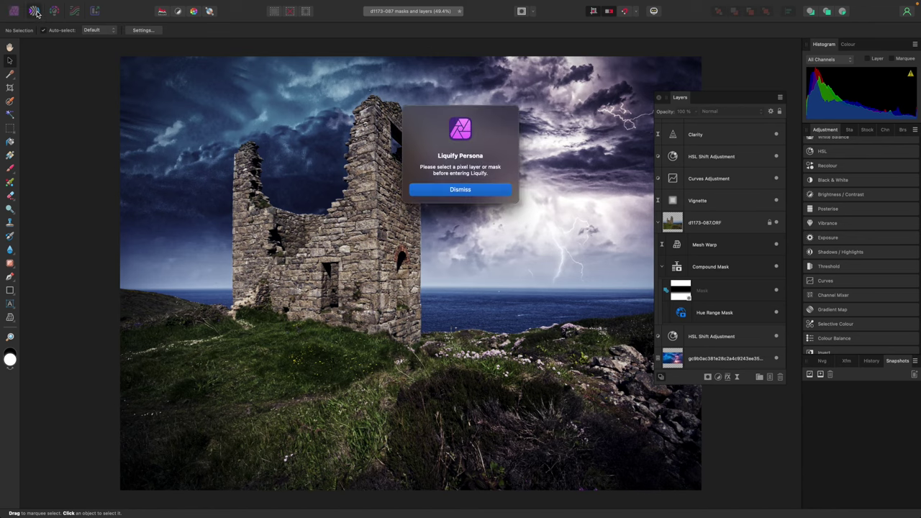
click(468, 191)
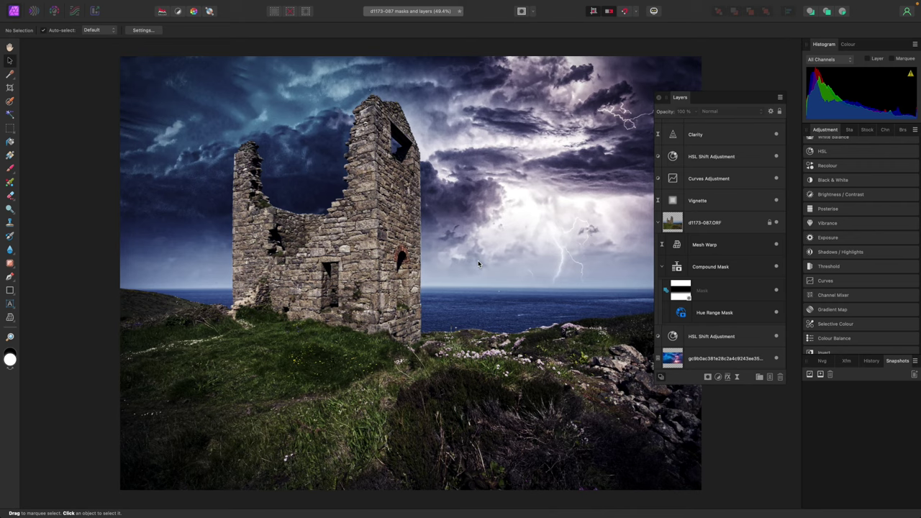
Hide the Clarity, upper HSL Shift, Curves and Vignette adjustment layers
scroll(478, 261, down, 3)
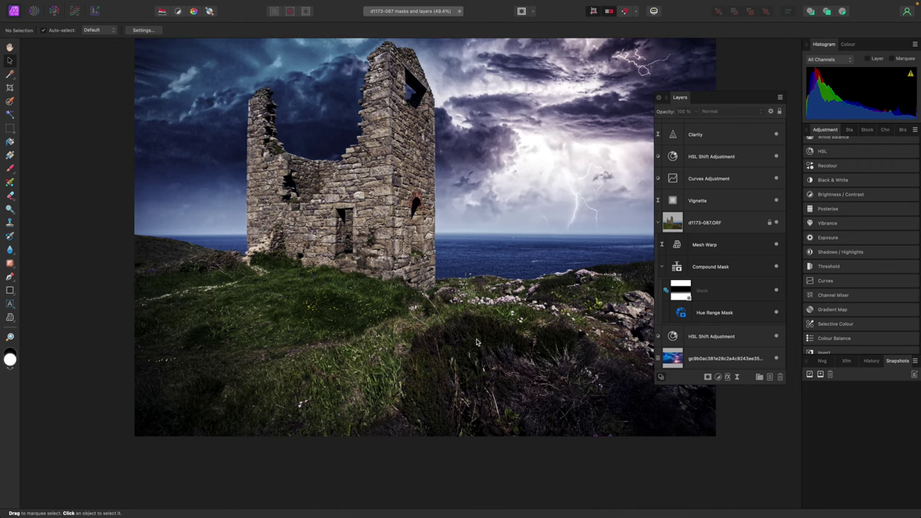
scroll(476, 342, up, 3)
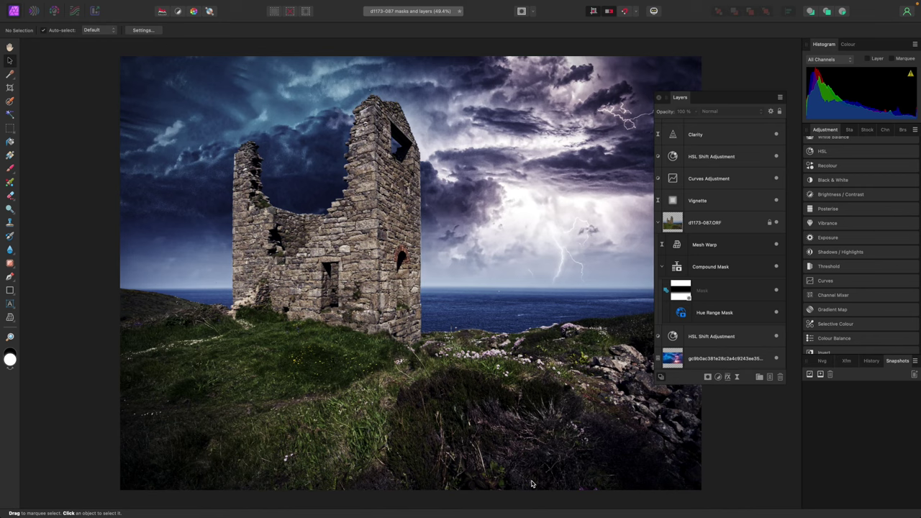
click(777, 135)
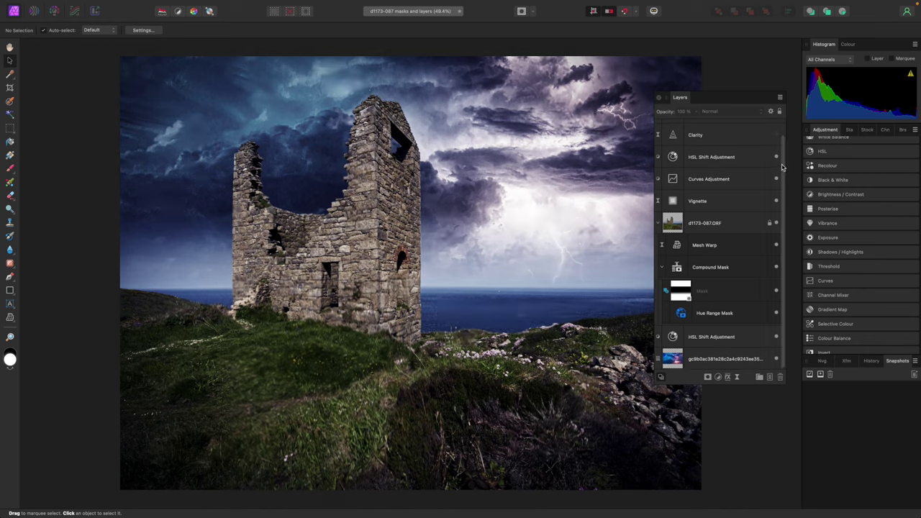
click(775, 156)
click(777, 179)
click(776, 201)
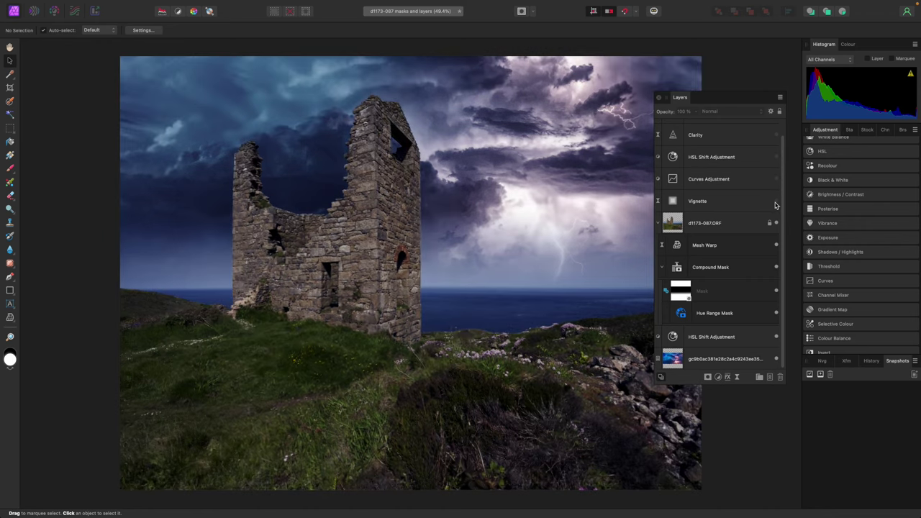
Hide Mesh Warp, Compound Mask, its Mask and Hue Range Mask, then open the RAW layer
click(777, 245)
click(776, 267)
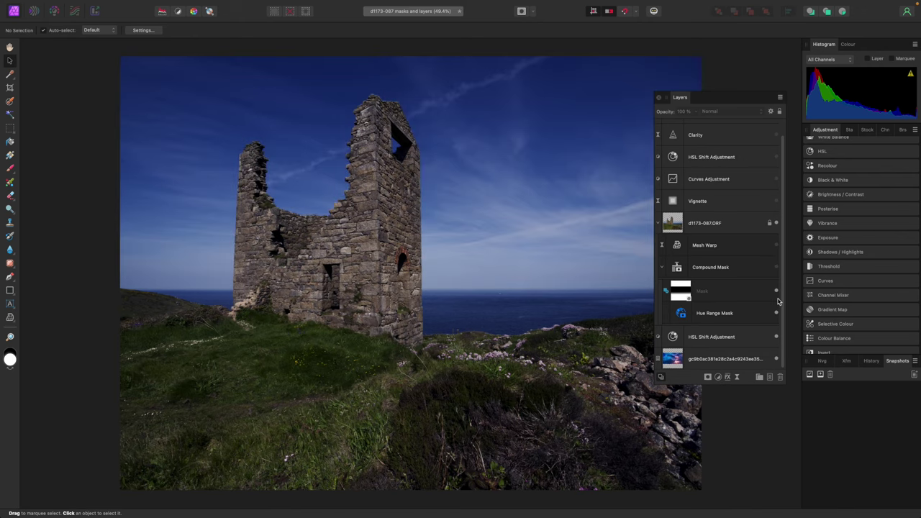
click(776, 291)
click(776, 313)
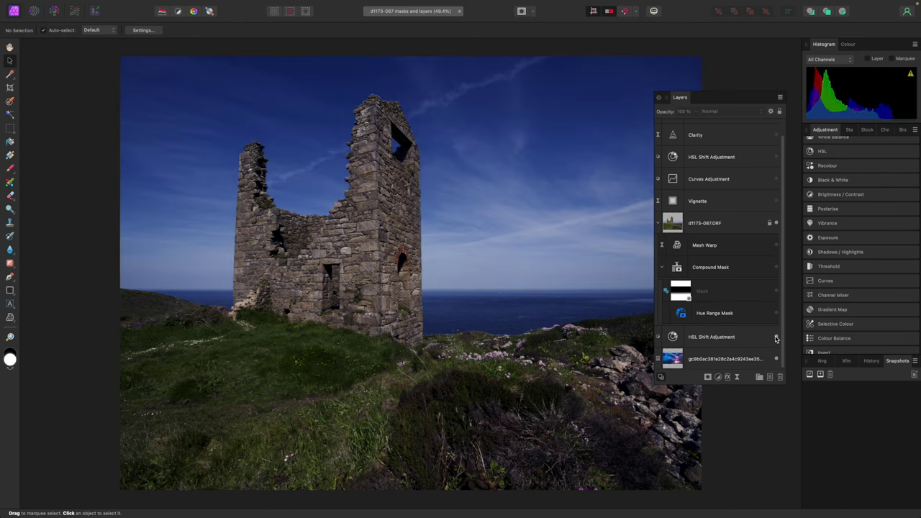
scroll(777, 349, down, 1)
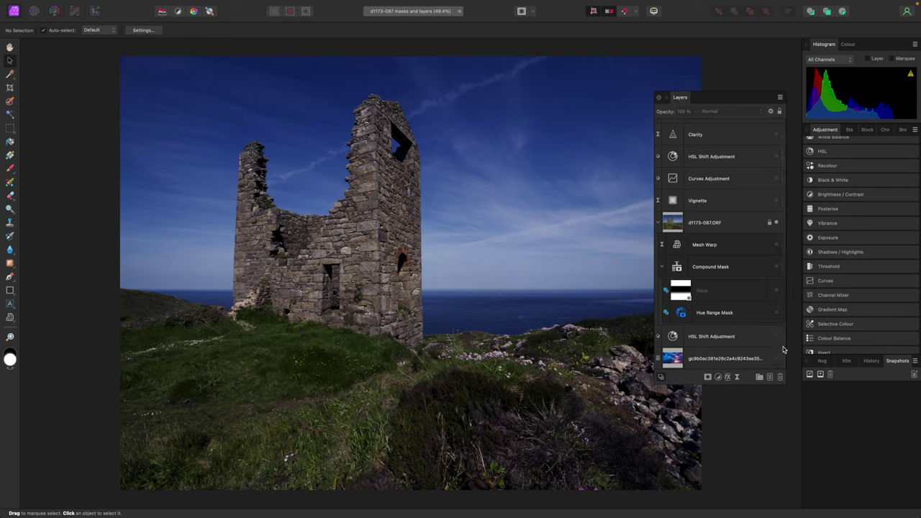
double_click(676, 228)
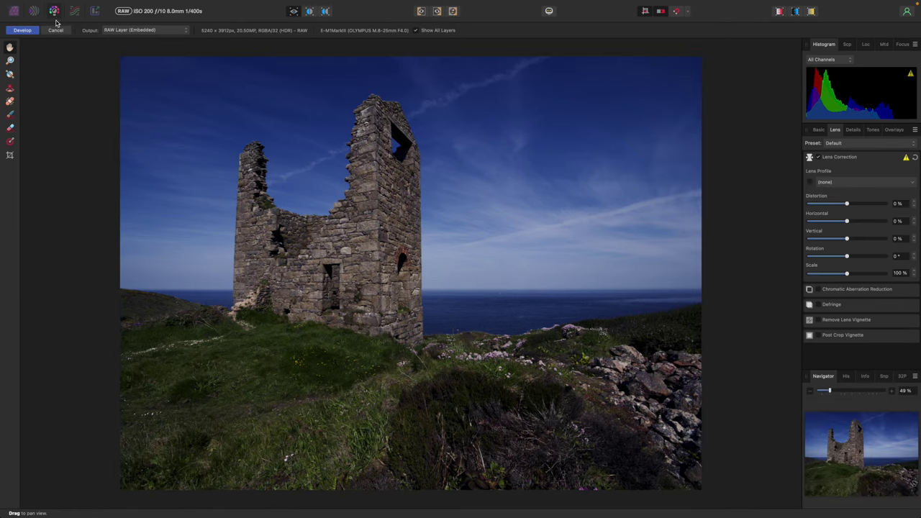
Set the Develop output type to RAW Layer (Embedded)
click(166, 32)
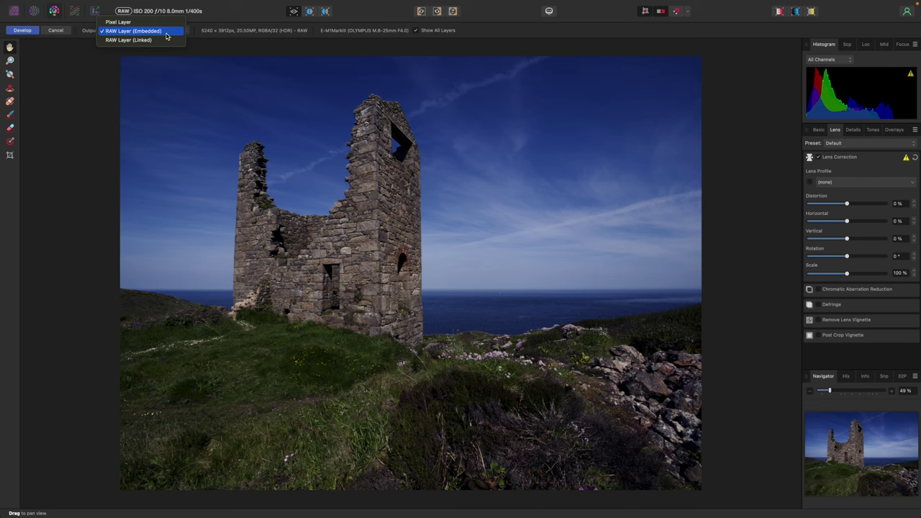
click(166, 36)
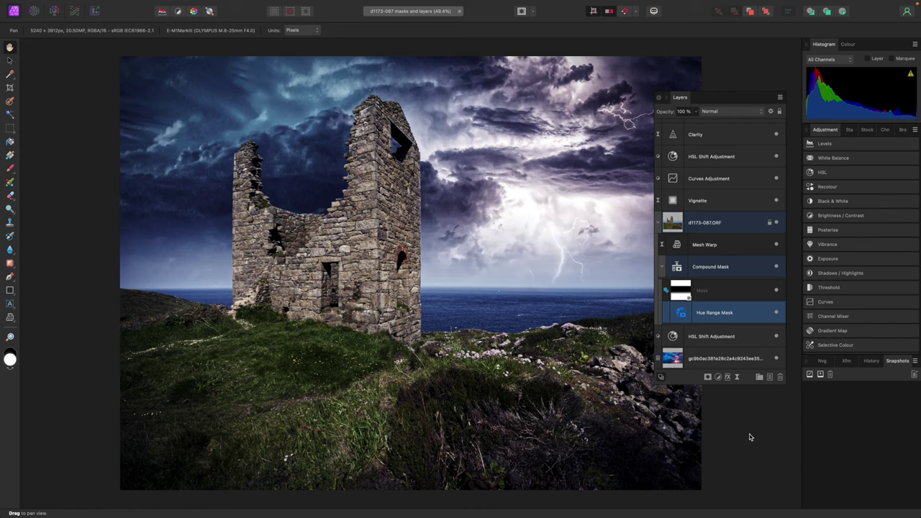
click(183, 6)
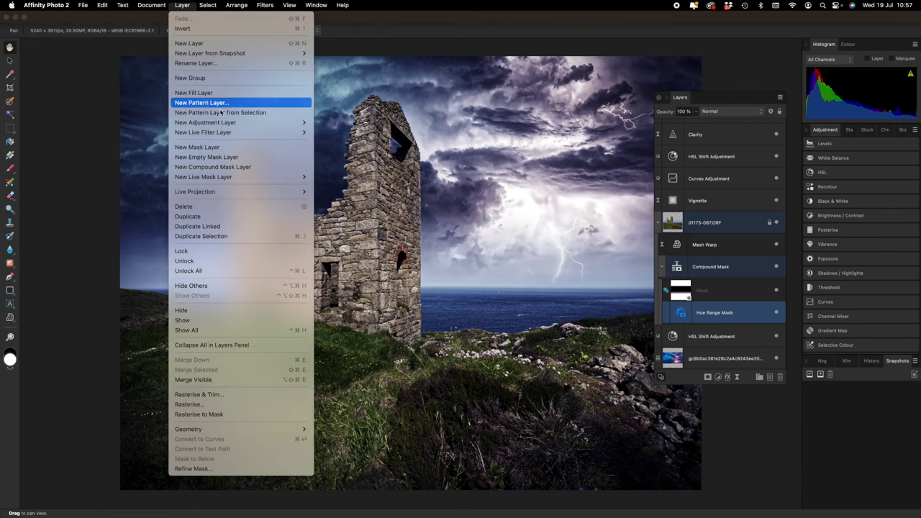
mouse_move(219, 179)
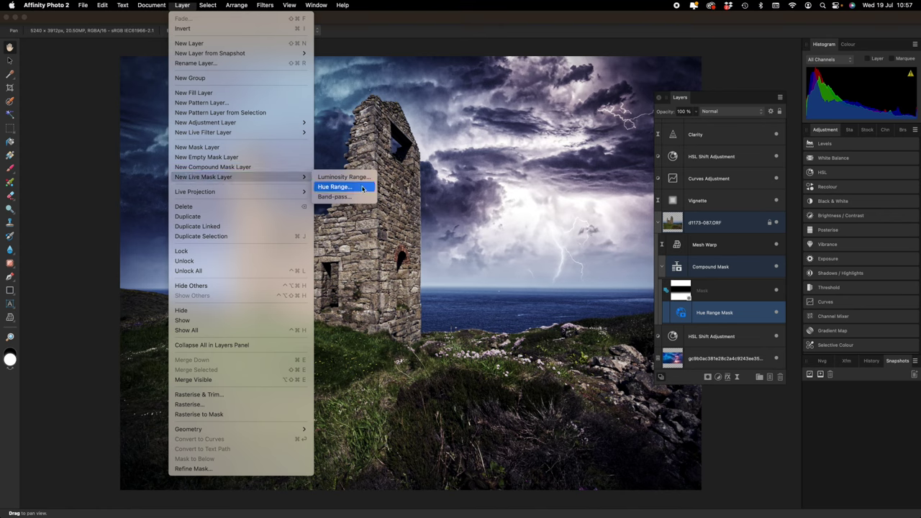
click(115, 203)
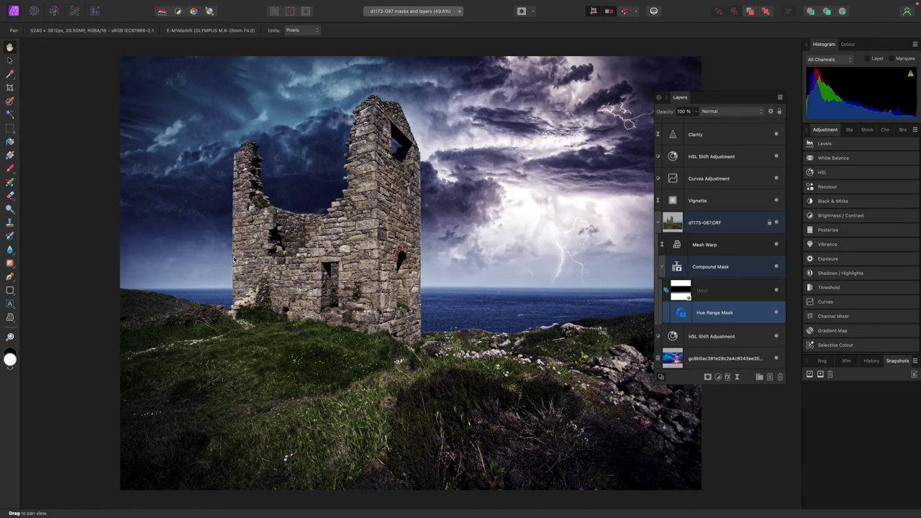
double_click(681, 315)
drag(683, 317, 507, 222)
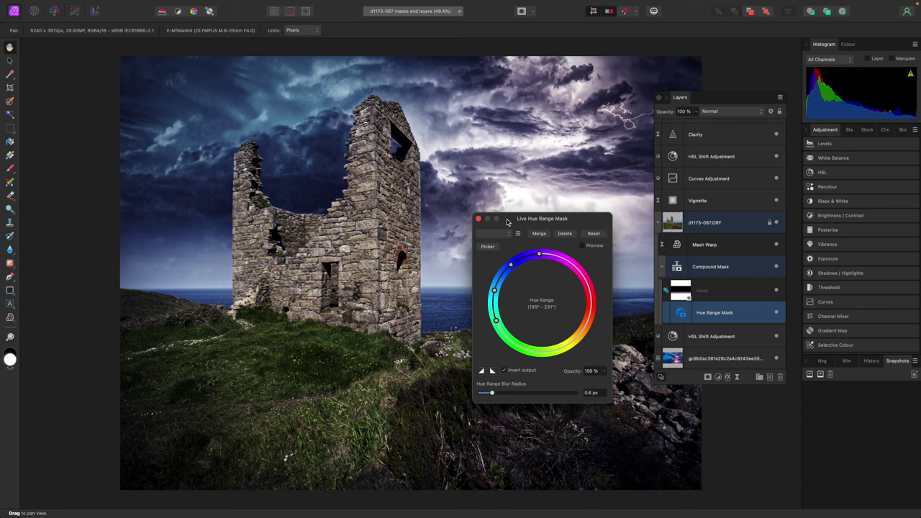
click(714, 268)
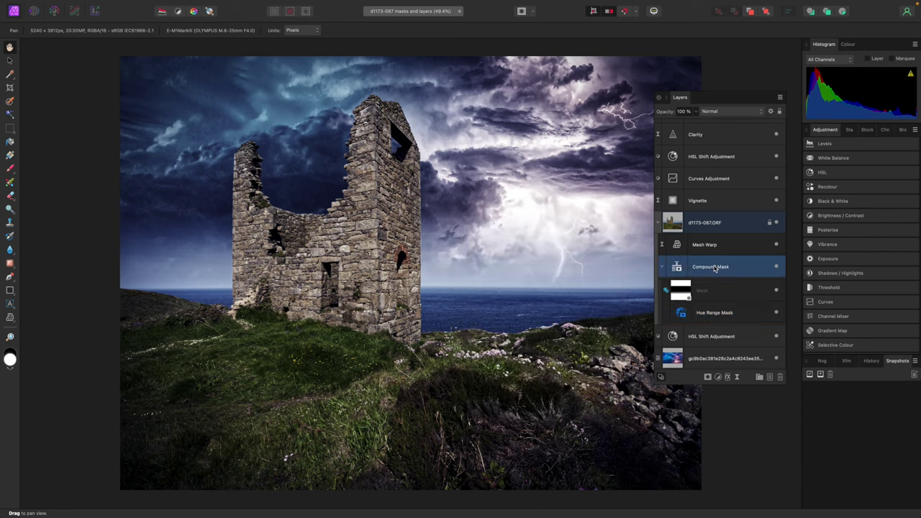
click(662, 267)
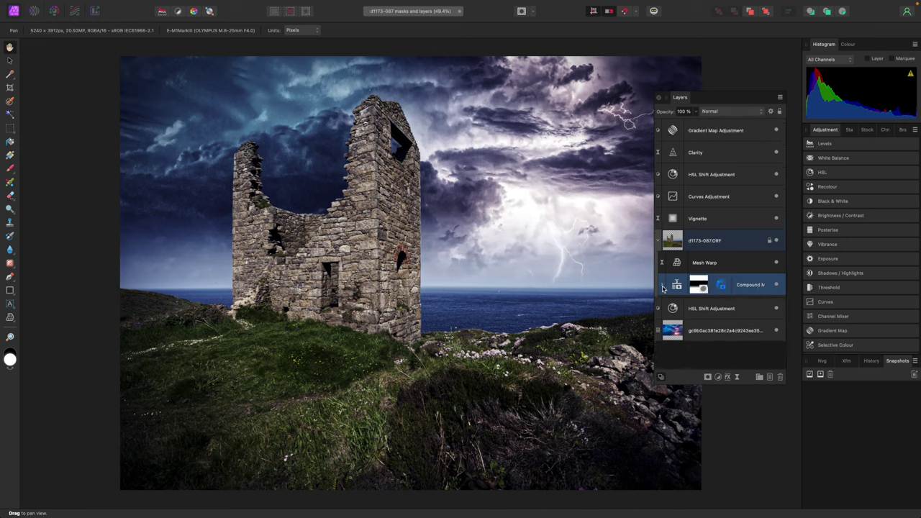
click(662, 285)
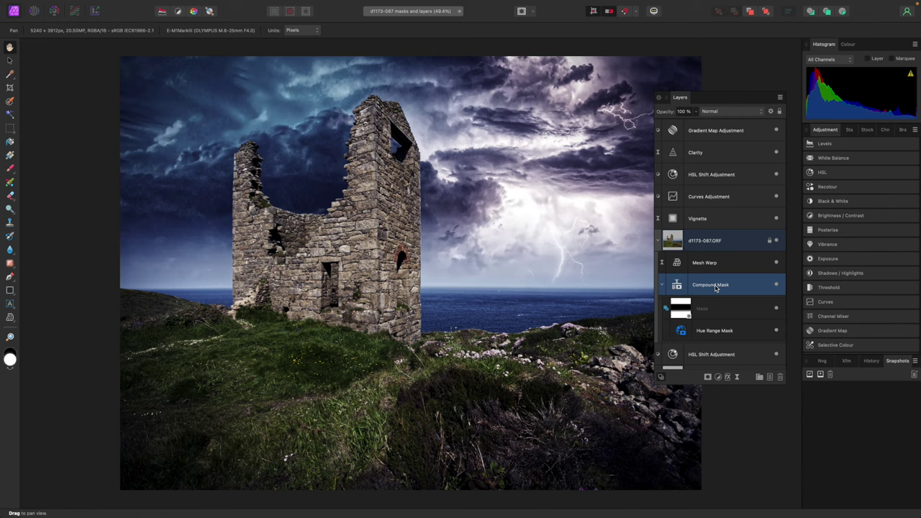
click(776, 285)
click(777, 285)
click(852, 130)
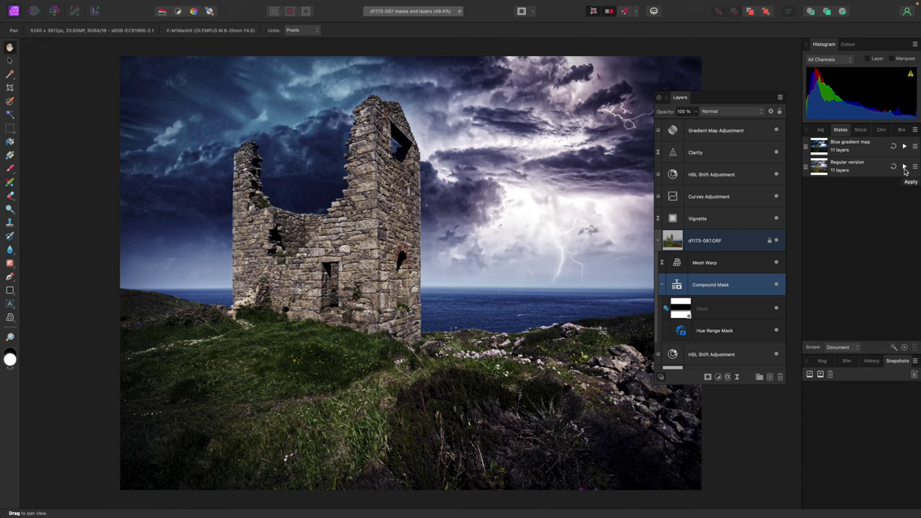
click(905, 167)
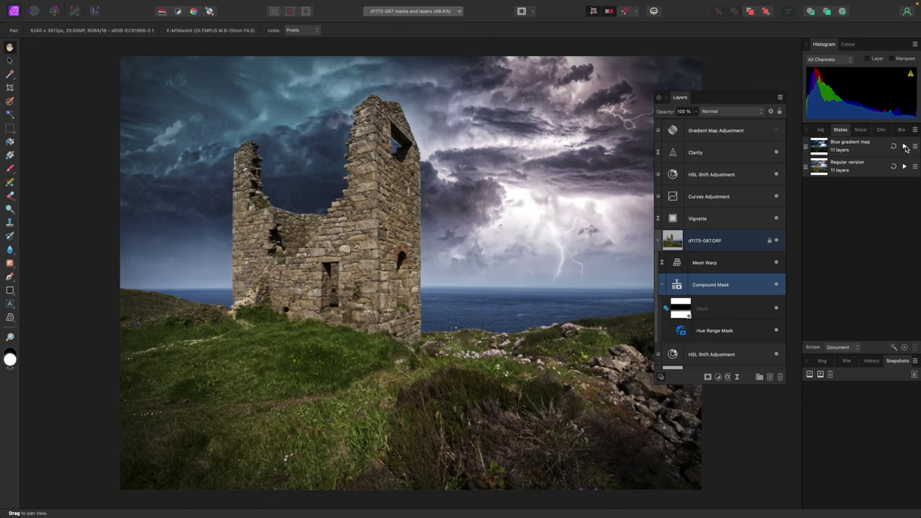
click(905, 147)
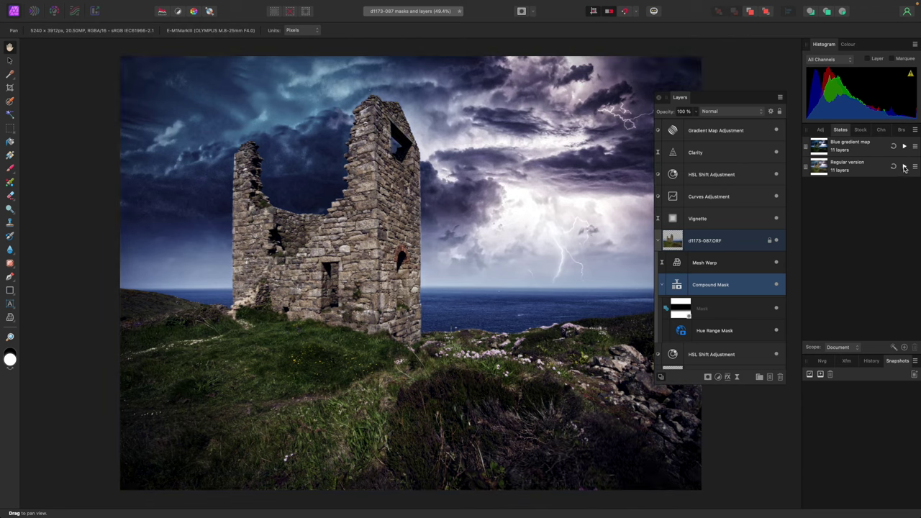
click(905, 167)
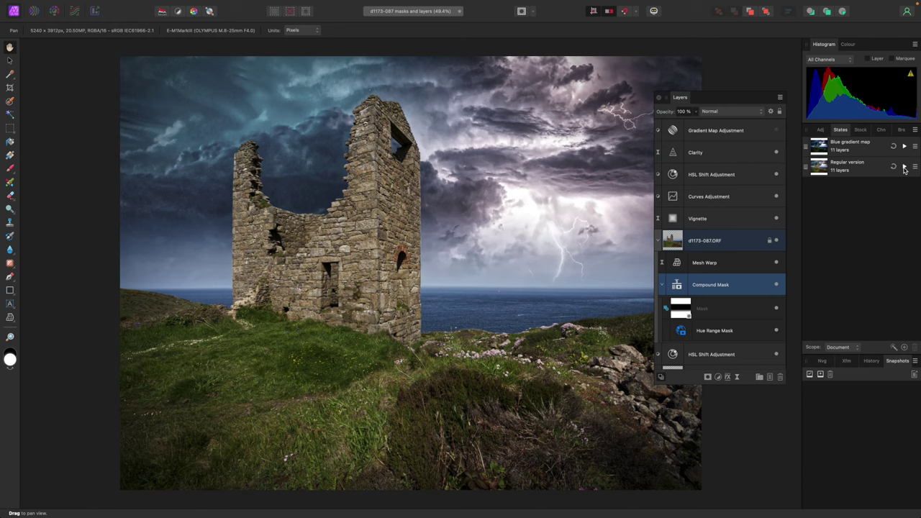
click(904, 147)
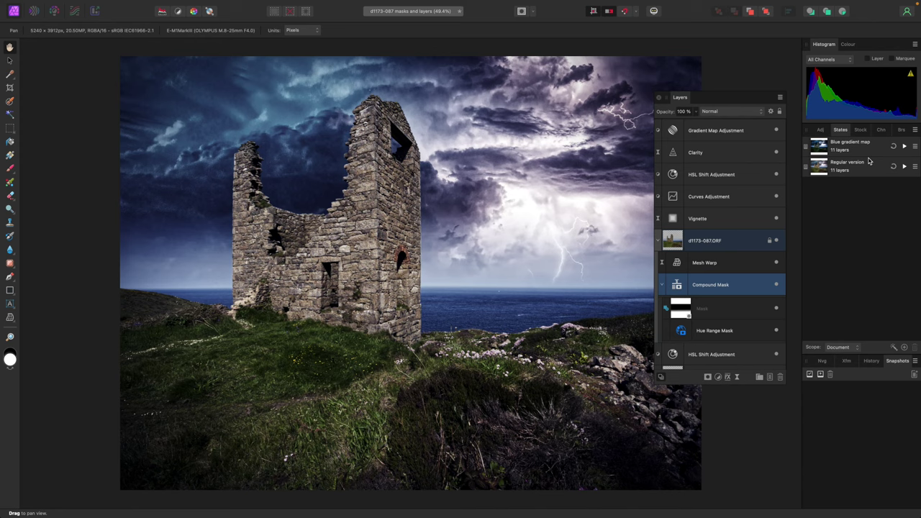
click(680, 264)
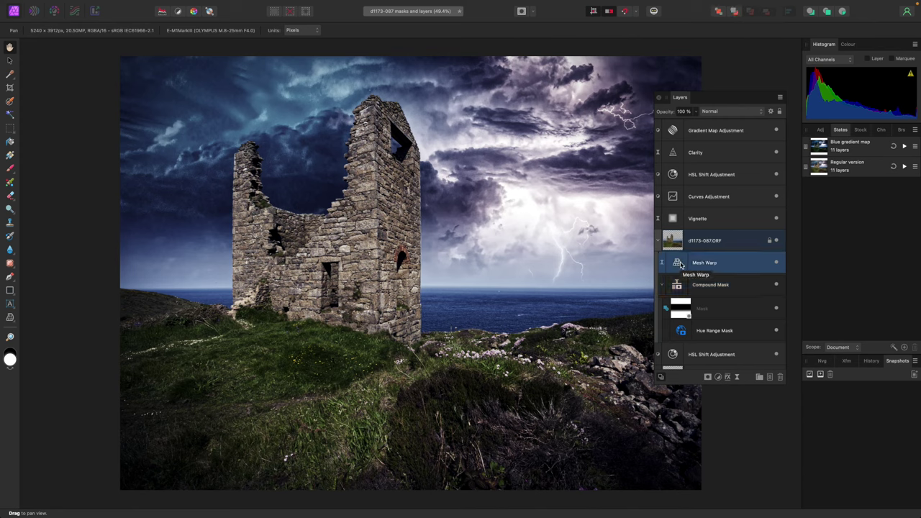
Nudge the tower's top-left and top-right Mesh Warp corner nodes slightly inward
double_click(680, 264)
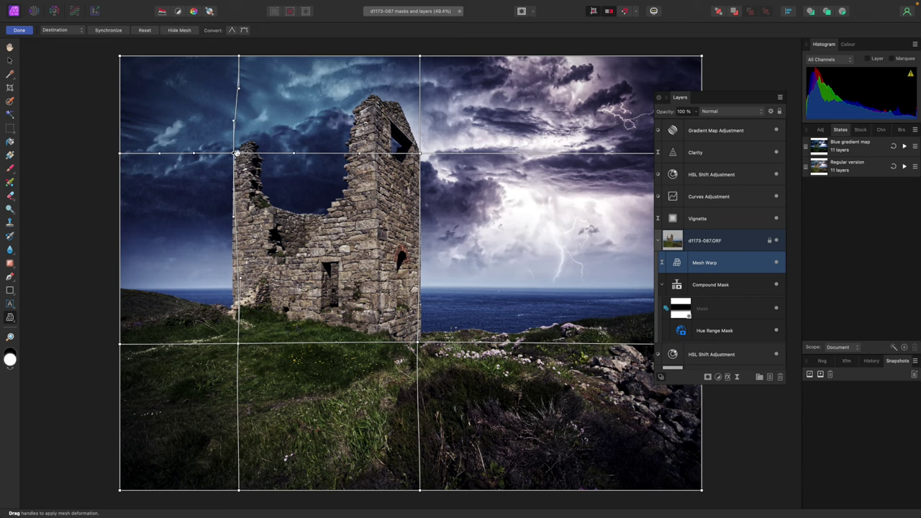
drag(234, 152, 235, 152)
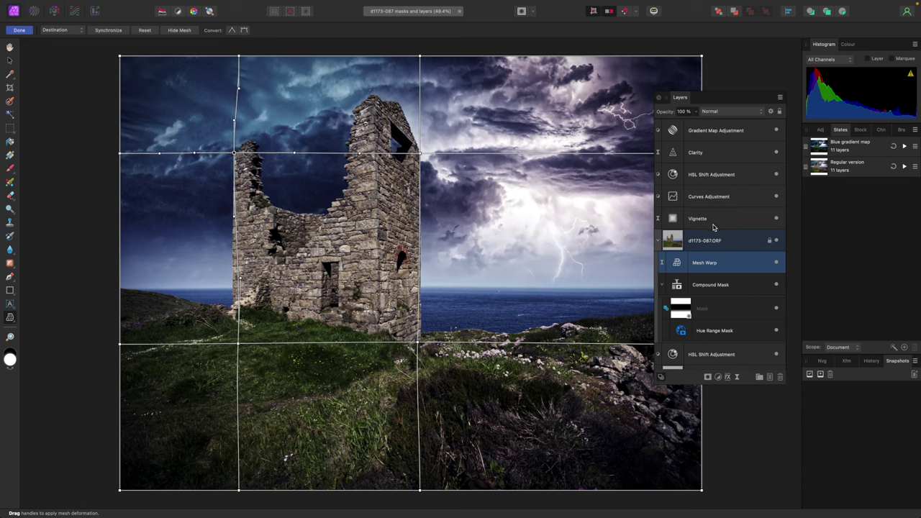
key(h)
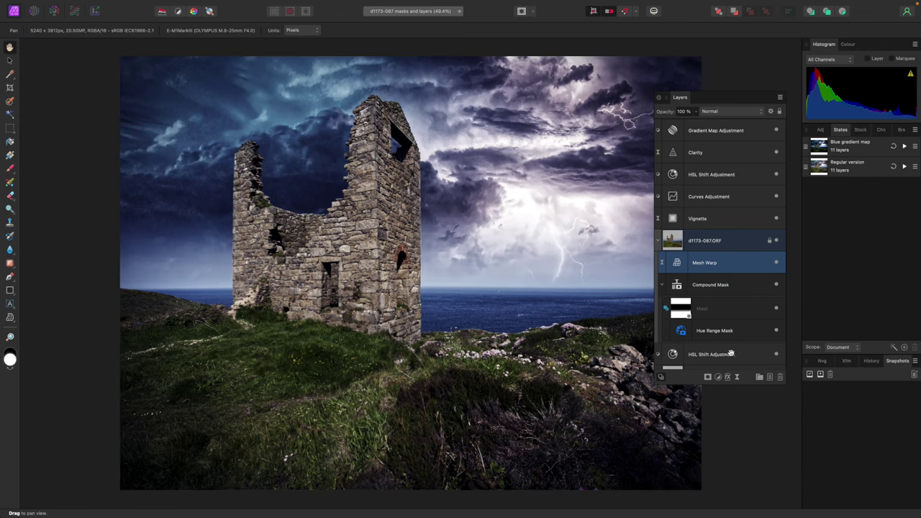
double_click(677, 265)
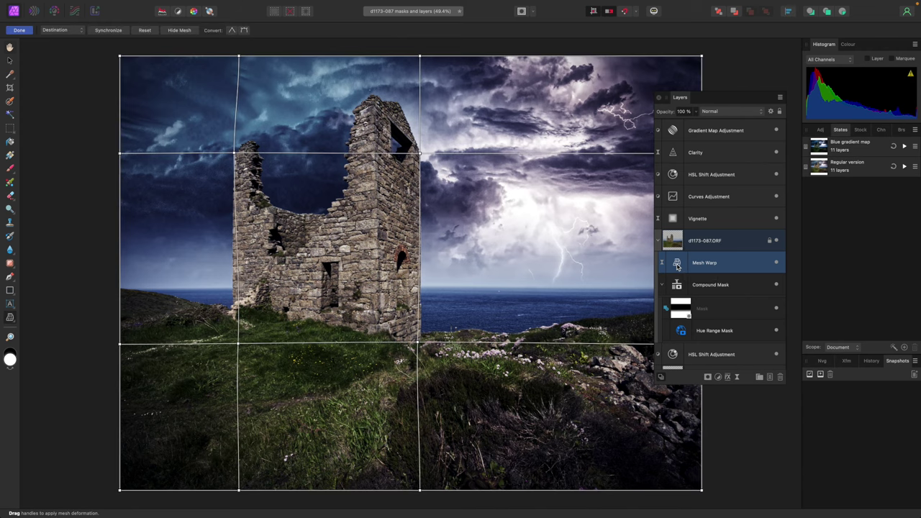
click(421, 154)
drag(421, 154, 418, 153)
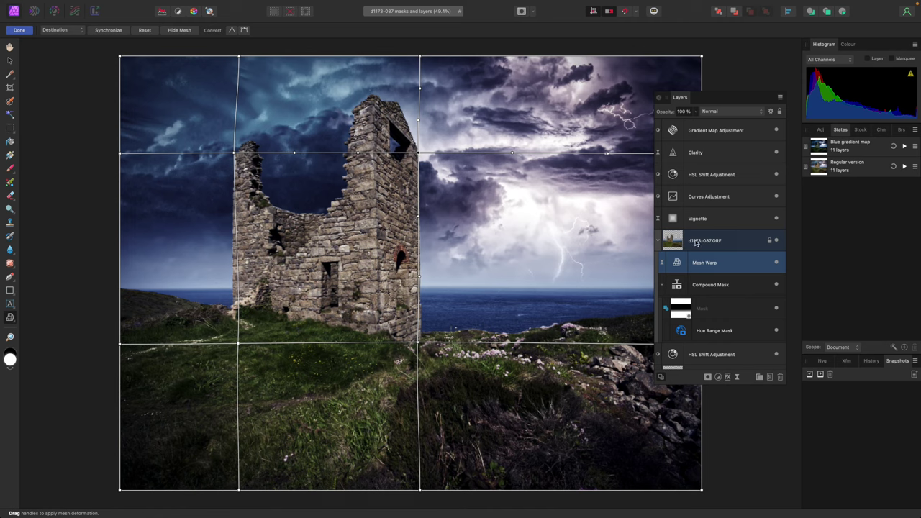
key(h)
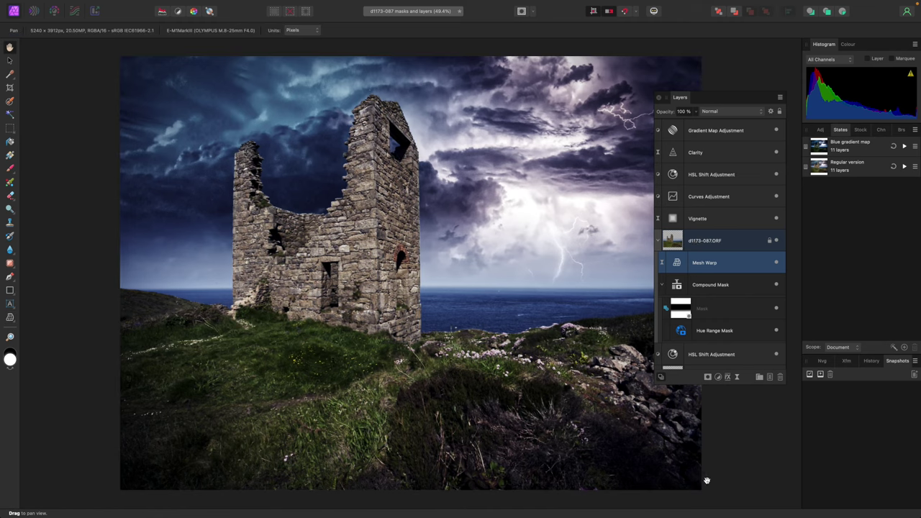
mouse_move(509, 503)
Browse the Pixabay 'sky' stock results and drag a sky photo into the Layers panel
click(860, 129)
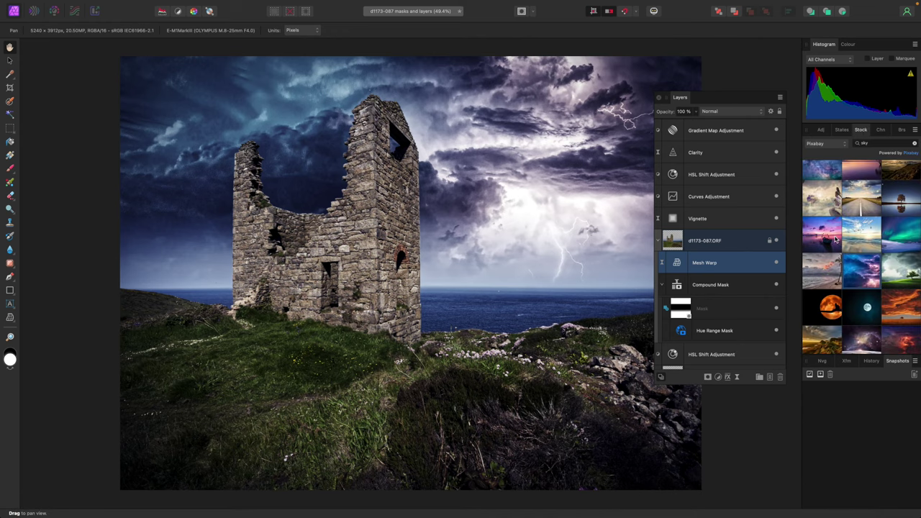
scroll(849, 251, down, 3)
scroll(850, 251, down, 5)
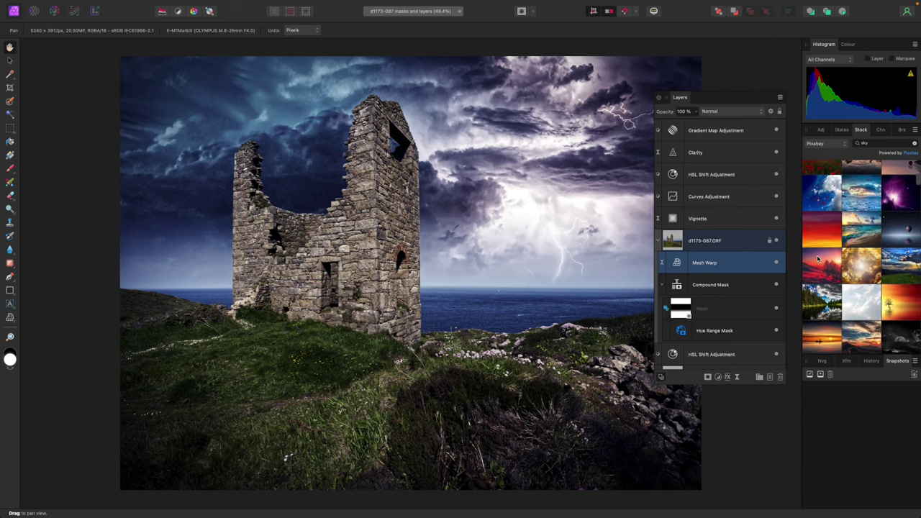
drag(807, 232, 706, 284)
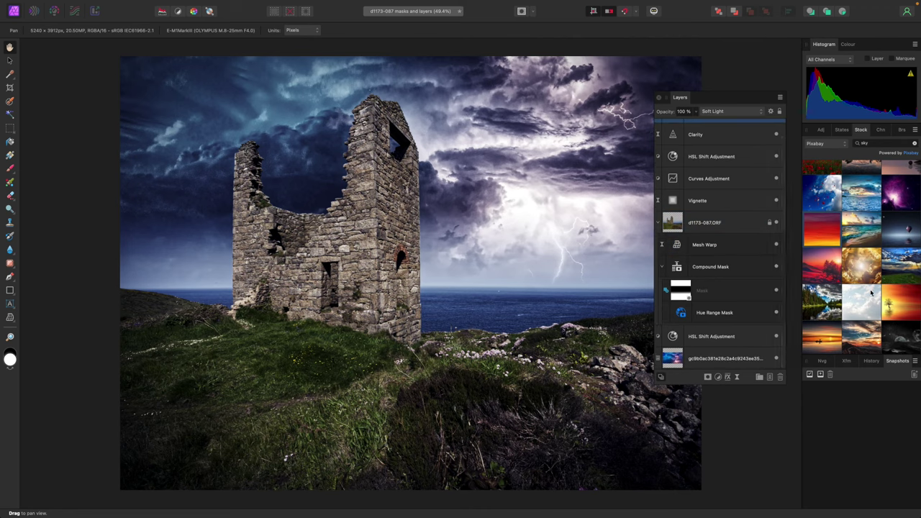
Find the blue and pink storm sky in the results and place it onto the image
scroll(878, 293, down, 10)
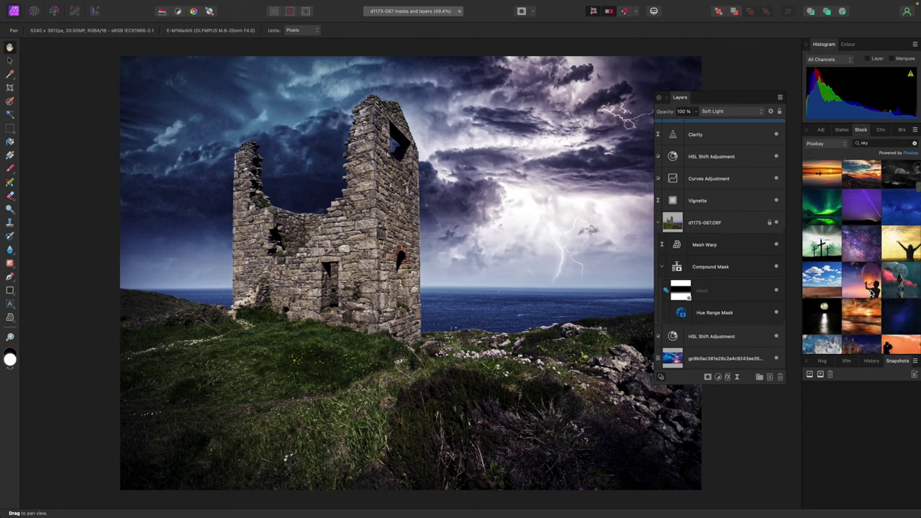
scroll(871, 293, up, 5)
scroll(871, 293, up, 10)
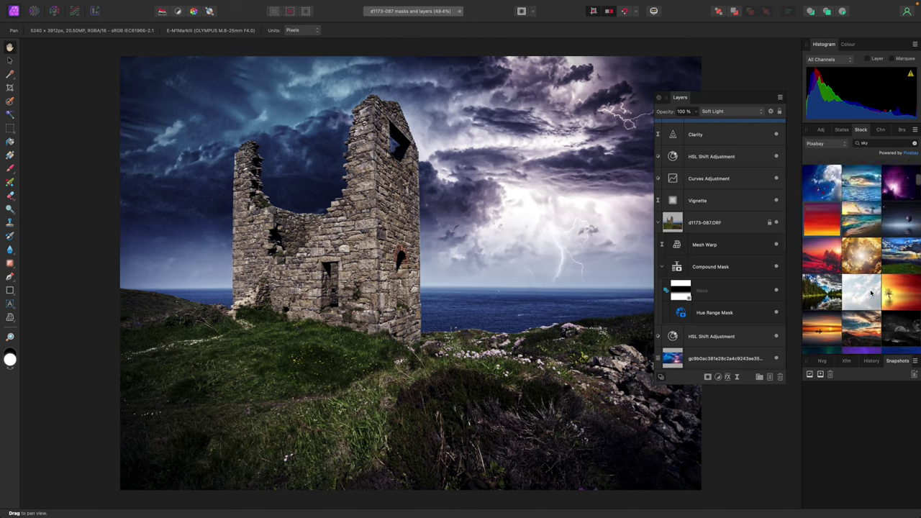
scroll(871, 293, up, 2)
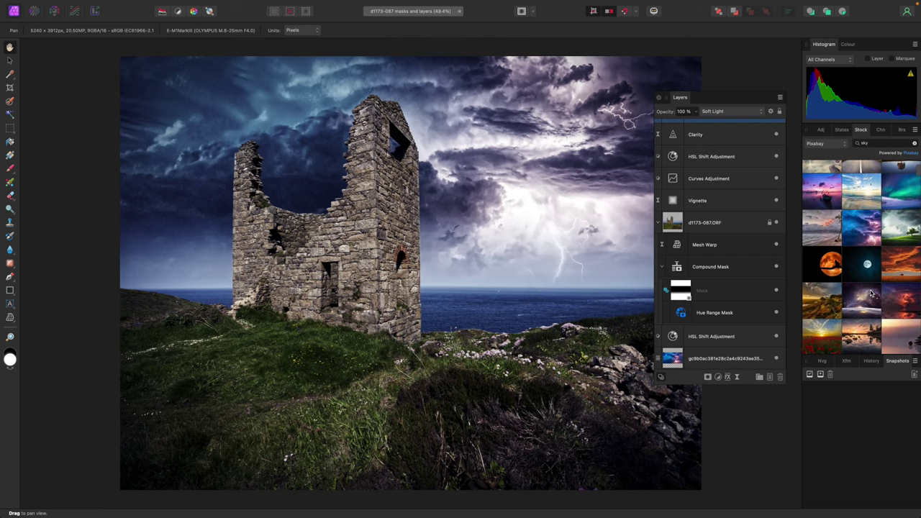
scroll(870, 293, up, 1)
scroll(900, 321, up, 5)
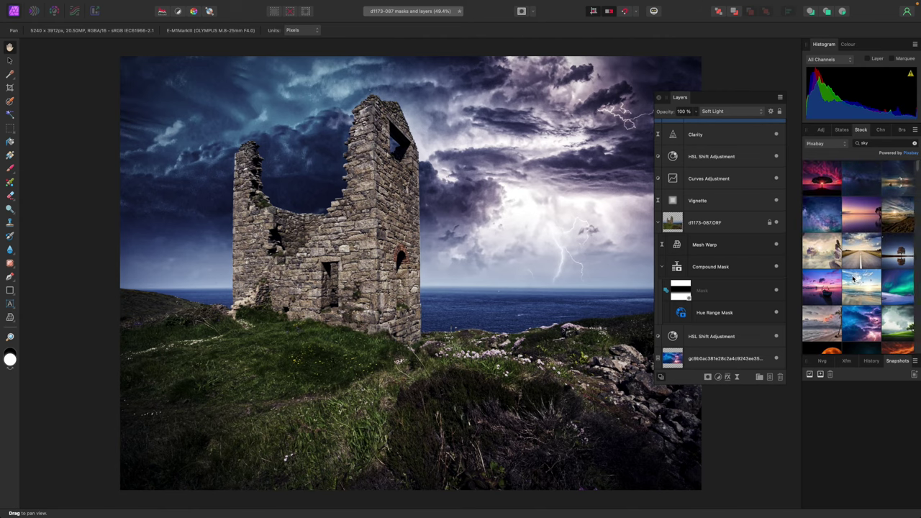
scroll(853, 279, down, 3)
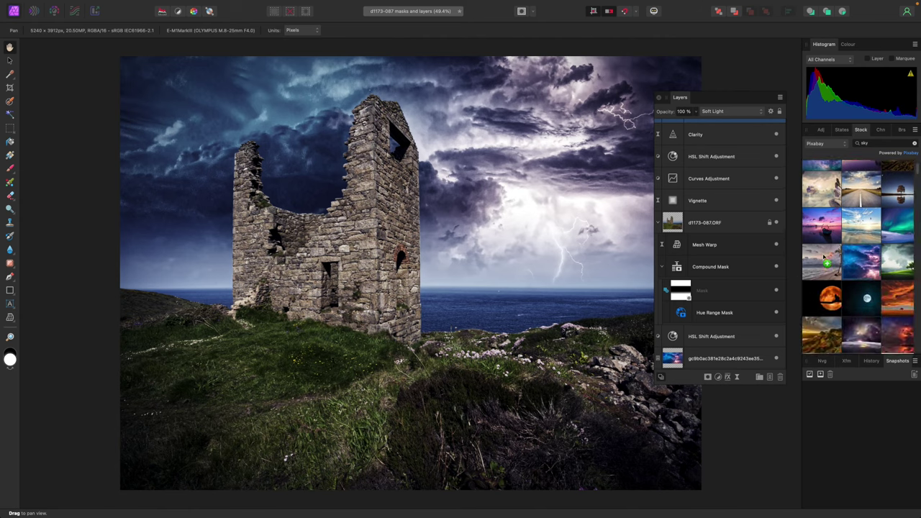
drag(862, 270, 358, 215)
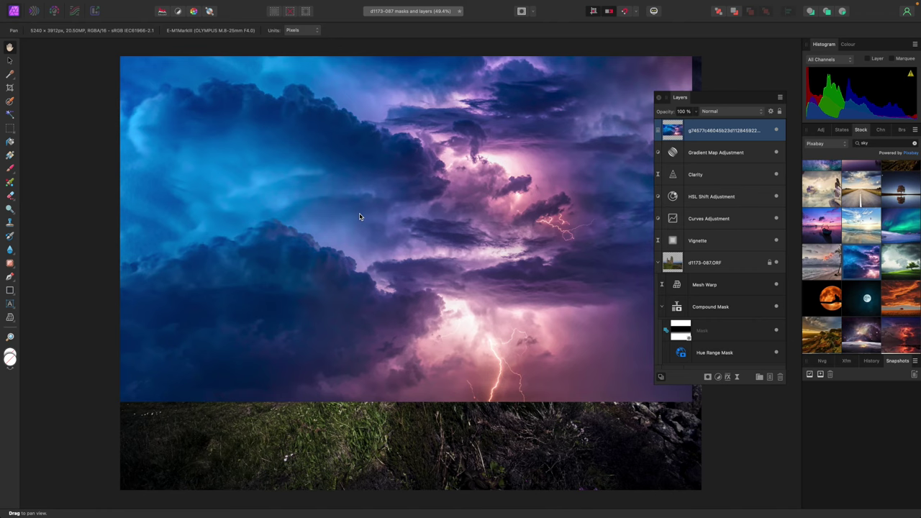
key(Delete)
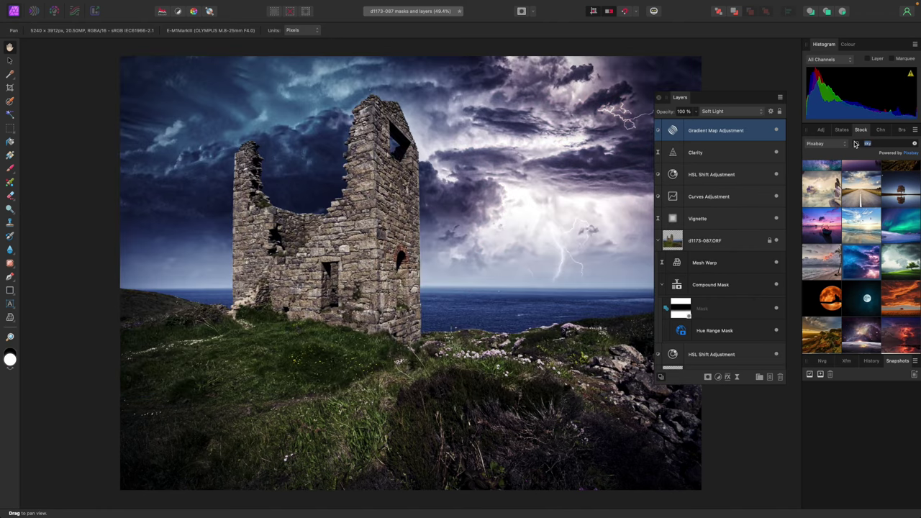